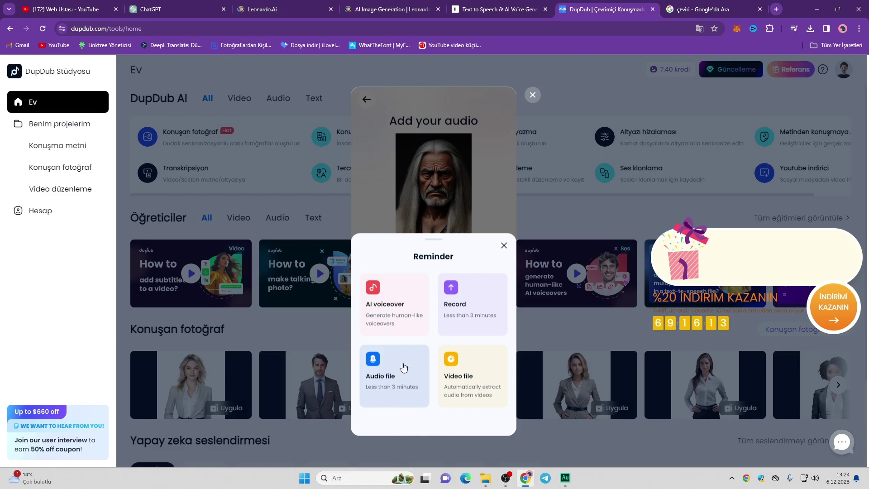
Step: Attach the ElevenLabs Clyde voice-over MP3 from 10_21_43 to the old man's portrait and generate the talking photo
{"action": "left_click", "coordinate": [402, 366]}
{"action": "left_click", "coordinate": [156, 84]}
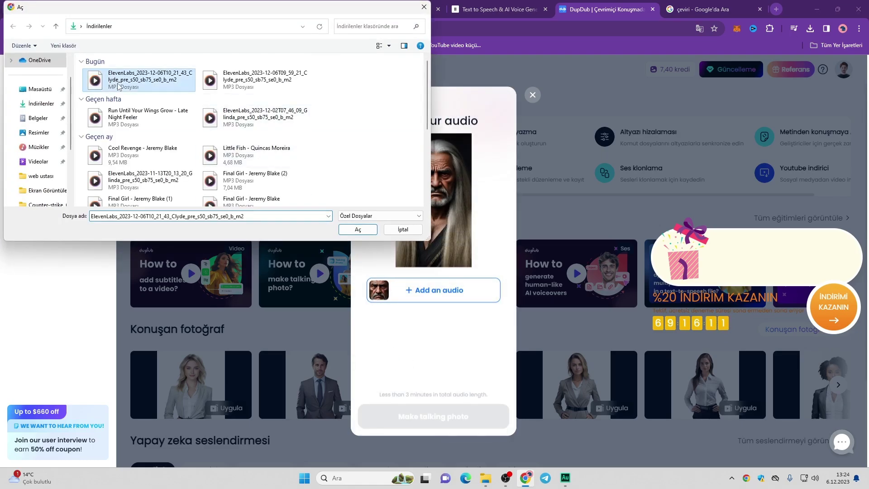
{"action": "left_click", "coordinate": [346, 230]}
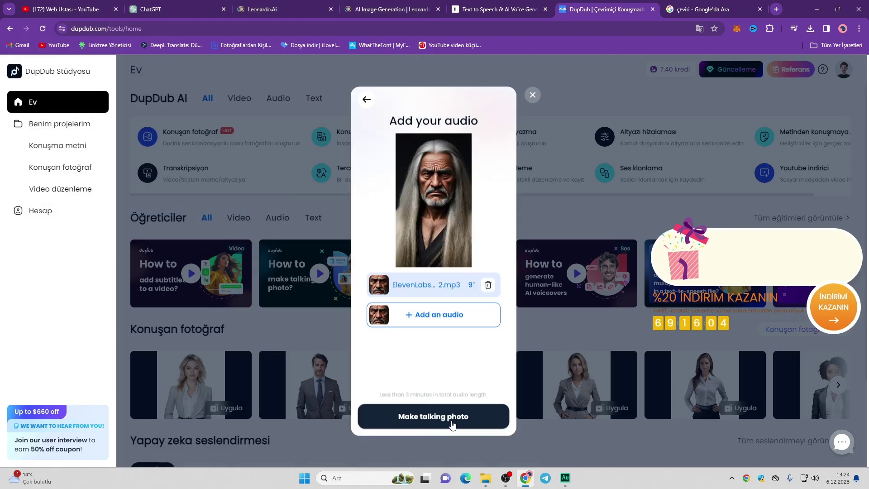
{"action": "left_click", "coordinate": [433, 416]}
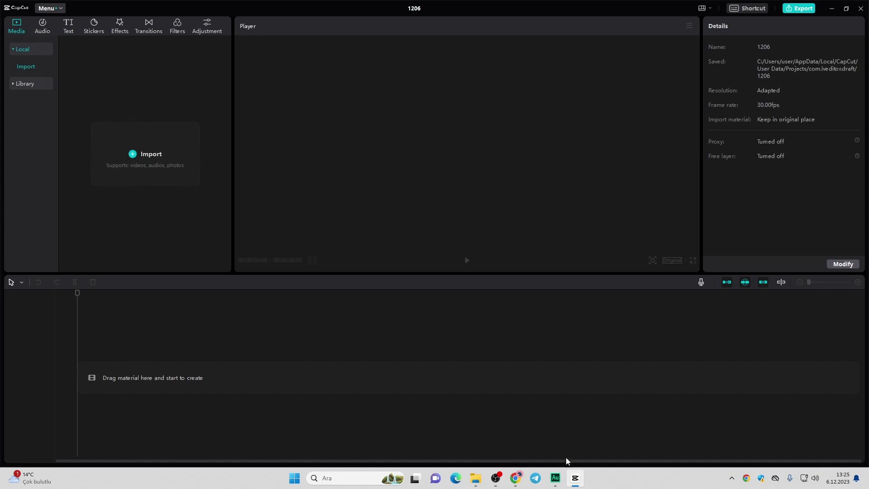
Step: Switch to the DupDub page in the browser and download the finished talking photo video
{"action": "left_click", "coordinate": [524, 476]}
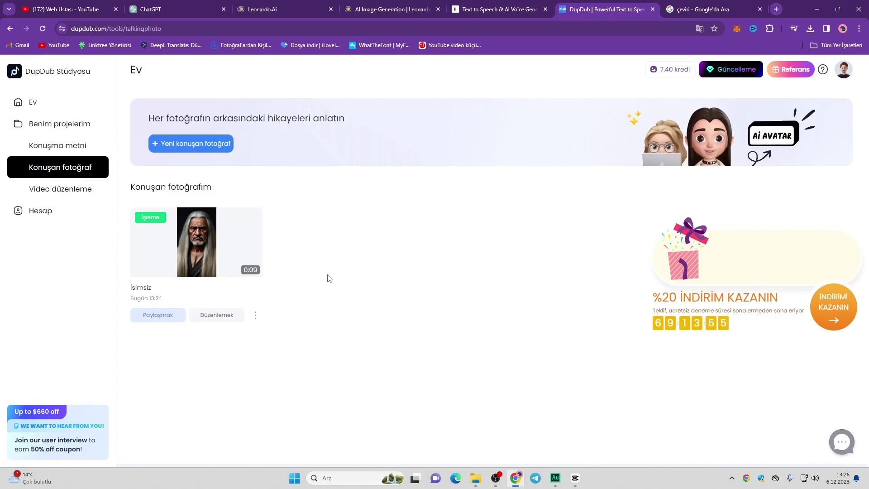
{"action": "left_click", "coordinate": [255, 308]}
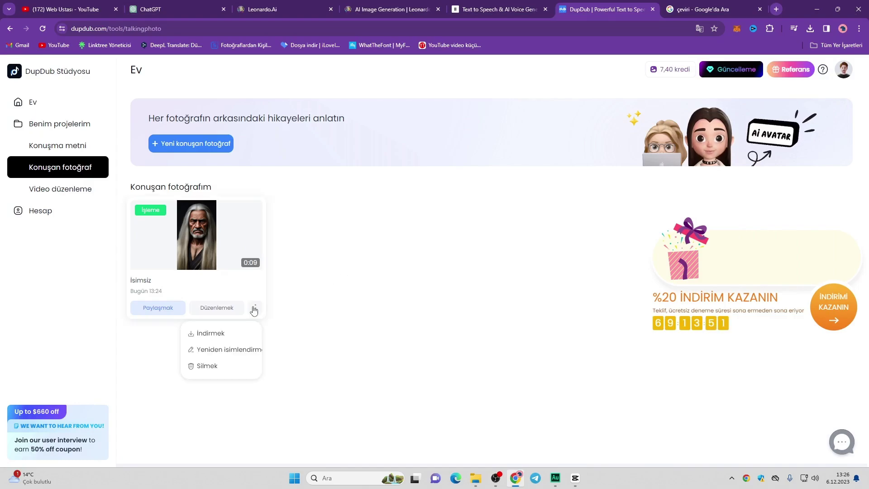
{"action": "left_click", "coordinate": [220, 335]}
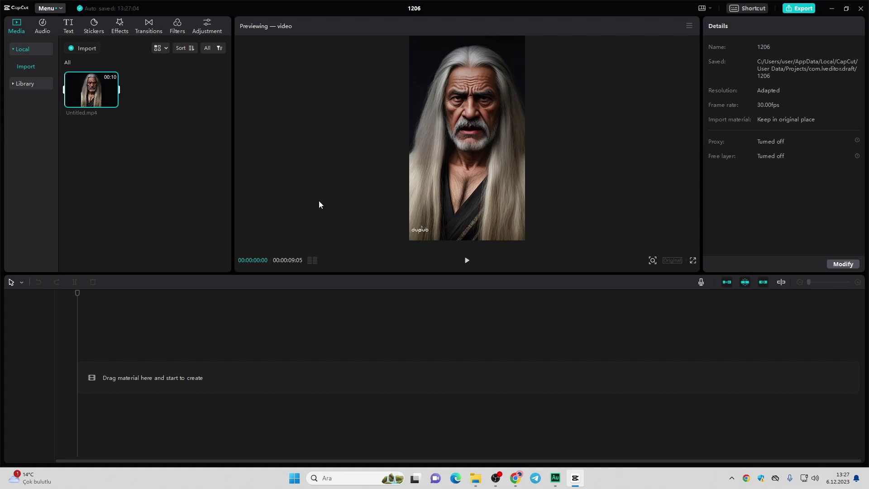
Step: Add Untitled.mp4 to the CapCut timeline and enlarge the picture until the dupdub watermark falls outside the frame
{"action": "left_click", "coordinate": [111, 102]}
{"action": "left_click_drag", "start_coordinate": [527, 240], "coordinate": [536, 253]}
{"action": "left_click", "coordinate": [586, 181]}
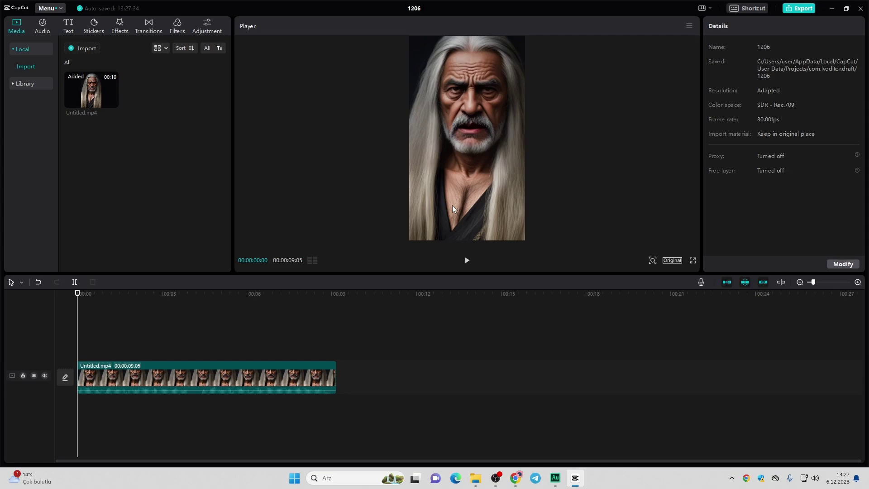
Step: Generate auto captions for the clip with the language set to English
{"action": "left_click", "coordinate": [68, 25]}
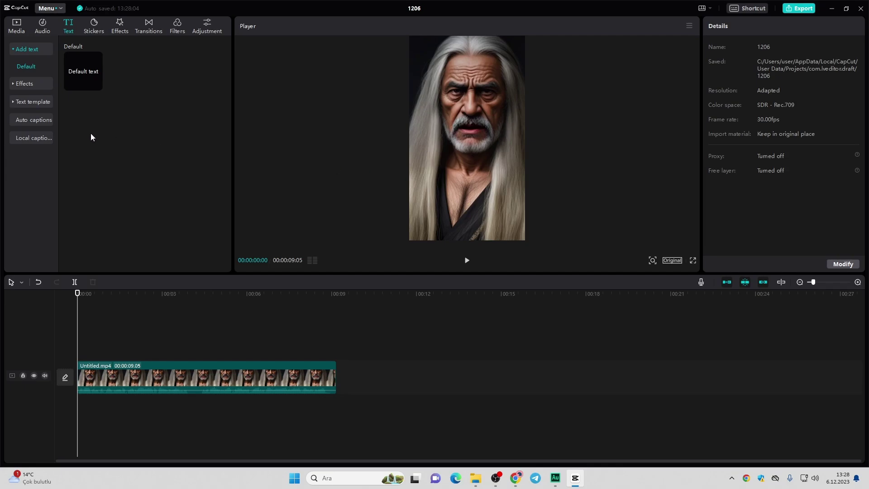
{"action": "left_click", "coordinate": [32, 120]}
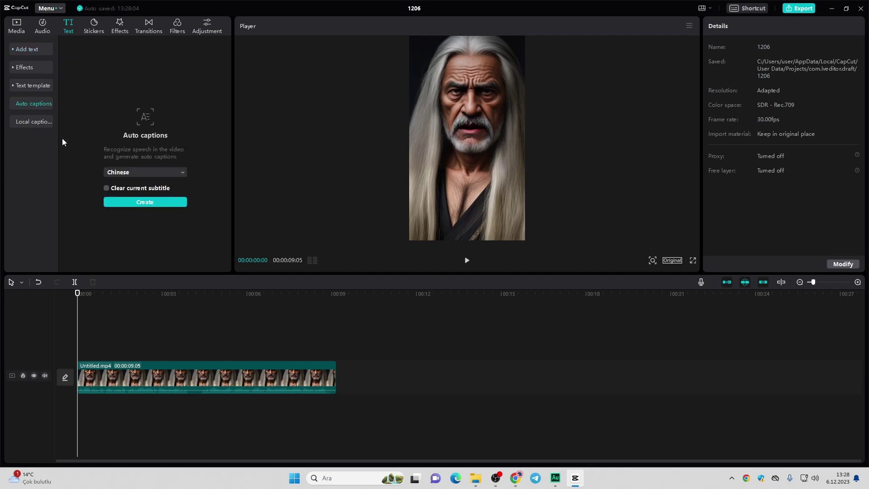
{"action": "left_click", "coordinate": [153, 174]}
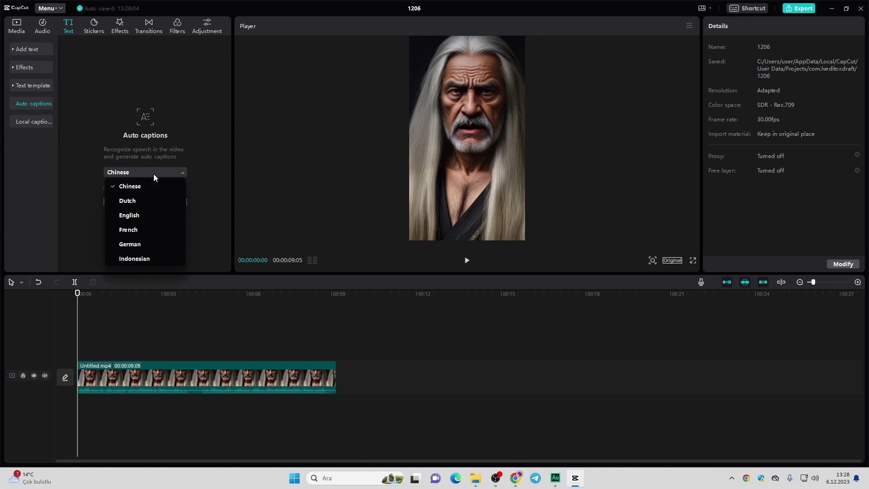
{"action": "left_click", "coordinate": [135, 216]}
{"action": "left_click", "coordinate": [138, 201]}
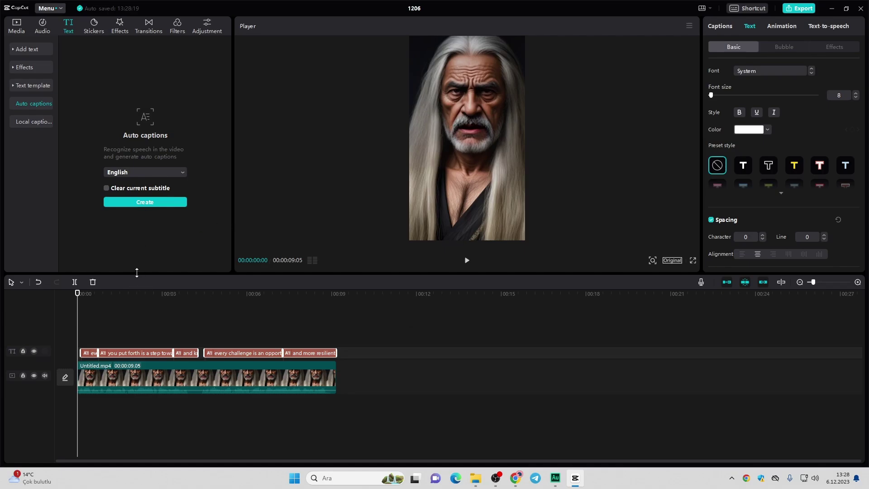
Step: Apply the yellow text preset with black outline to the captions and enlarge the "every effort" caption
{"action": "mouse_move", "coordinate": [87, 294]}
{"action": "left_mouse_down"}
{"action": "mouse_move", "coordinate": [297, 296]}
{"action": "mouse_move", "coordinate": [90, 301]}
{"action": "left_mouse_up"}
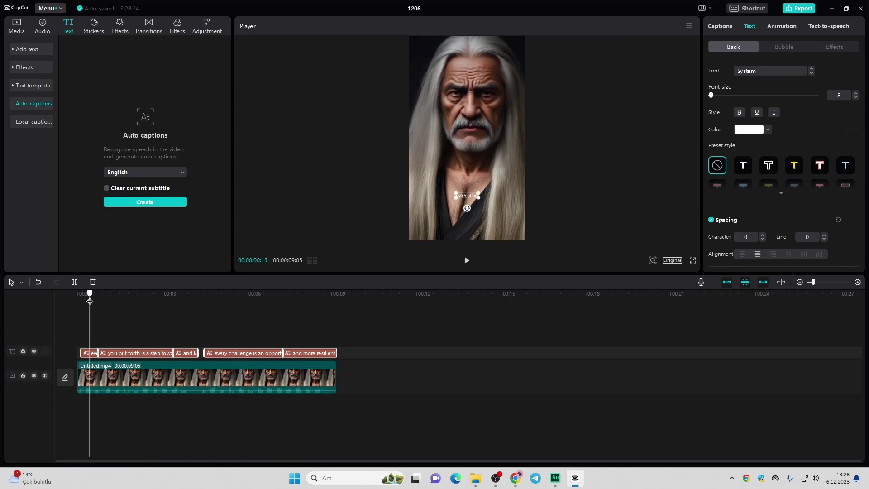
{"action": "left_click", "coordinate": [793, 165]}
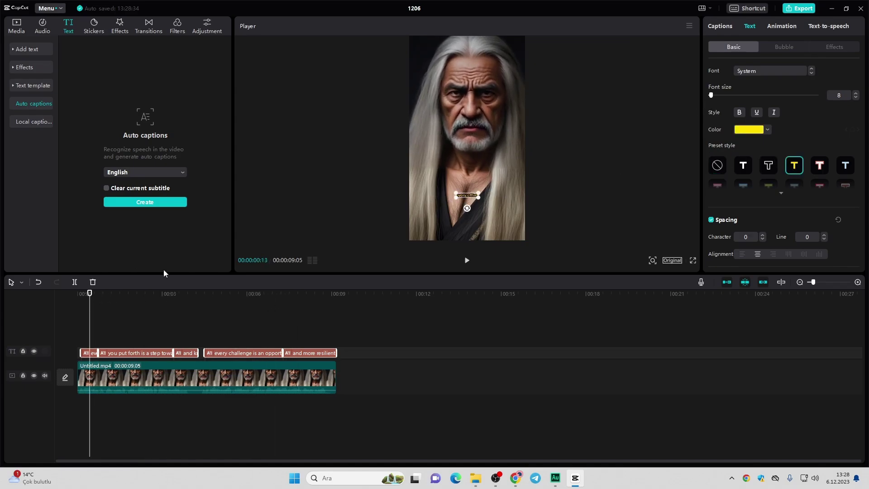
{"action": "left_click_drag", "start_coordinate": [480, 200], "coordinate": [499, 223]}
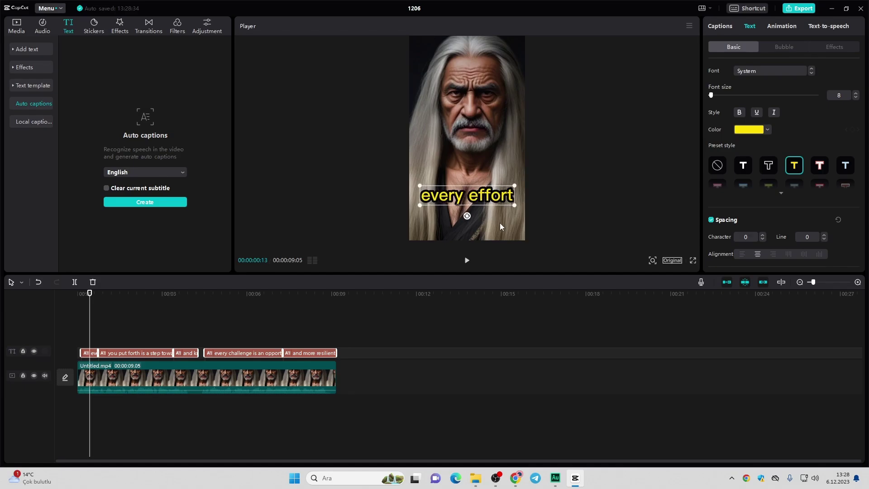
Step: Break the "you put forth" caption into three lines filling the frame width, and enlarge the "and knowledge" caption
{"action": "left_click", "coordinate": [124, 294]}
{"action": "left_click_drag", "start_coordinate": [556, 225], "coordinate": [535, 214]}
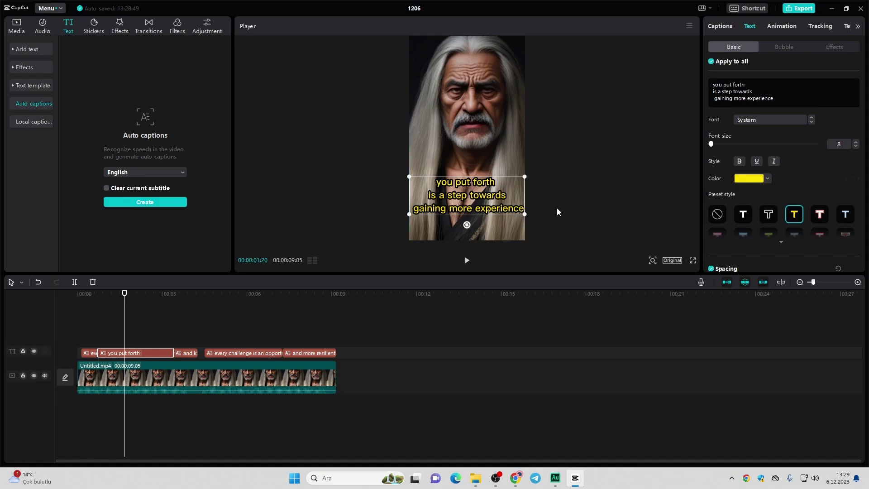
{"action": "left_click", "coordinate": [186, 352]}
{"action": "left_click", "coordinate": [186, 292]}
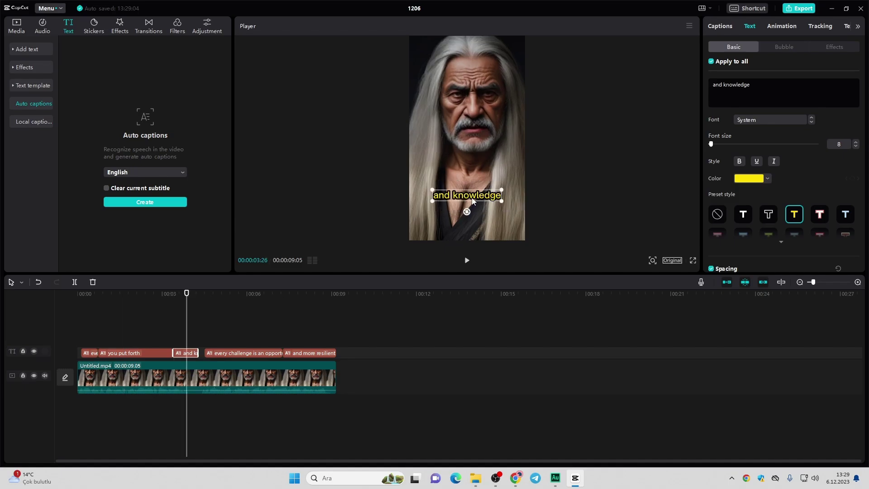
{"action": "left_click_drag", "start_coordinate": [511, 211], "coordinate": [514, 212]}
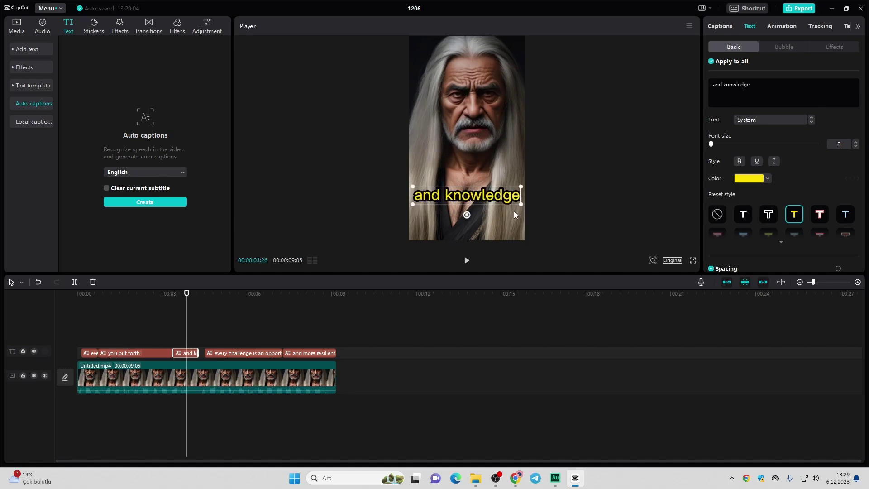
Step: Split the fourth caption into "every challenge is" and "an opportunity to create a stronger", and scale it to the frame width
{"action": "left_click", "coordinate": [231, 306]}
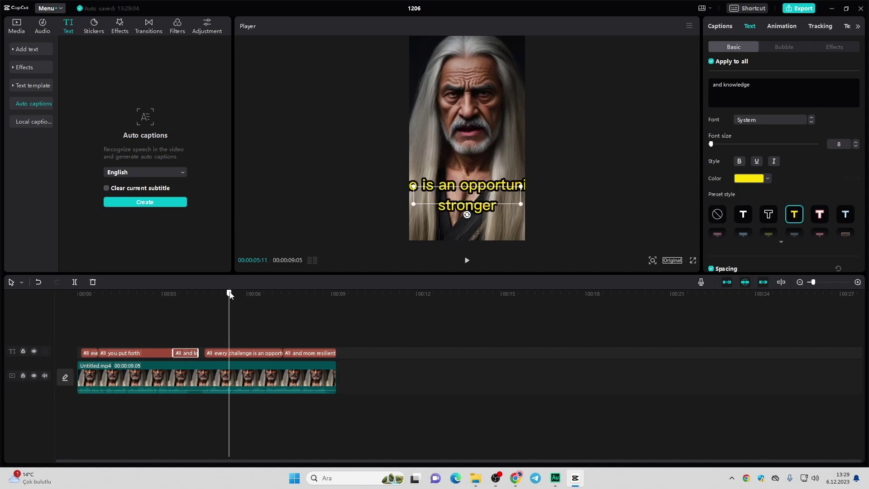
{"action": "left_click", "coordinate": [244, 352]}
{"action": "left_click_drag", "start_coordinate": [627, 215], "coordinate": [552, 186]}
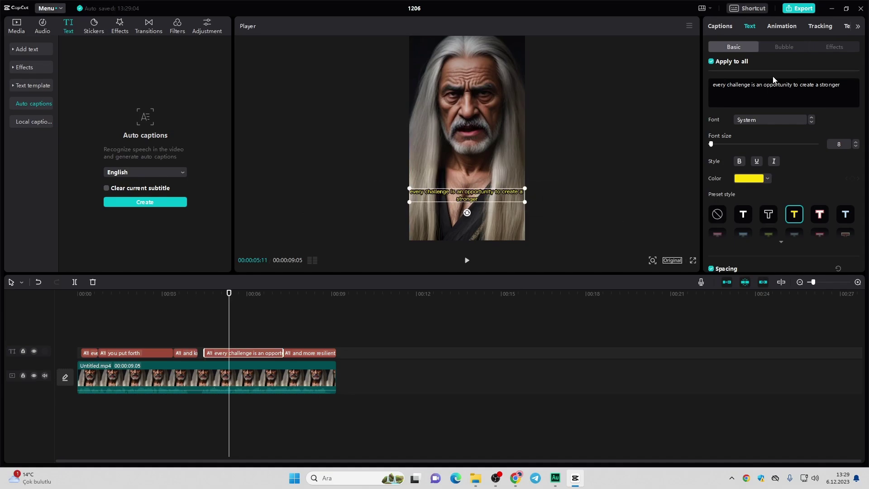
{"action": "left_click", "coordinate": [747, 85]}
{"action": "key", "text": "Return"}
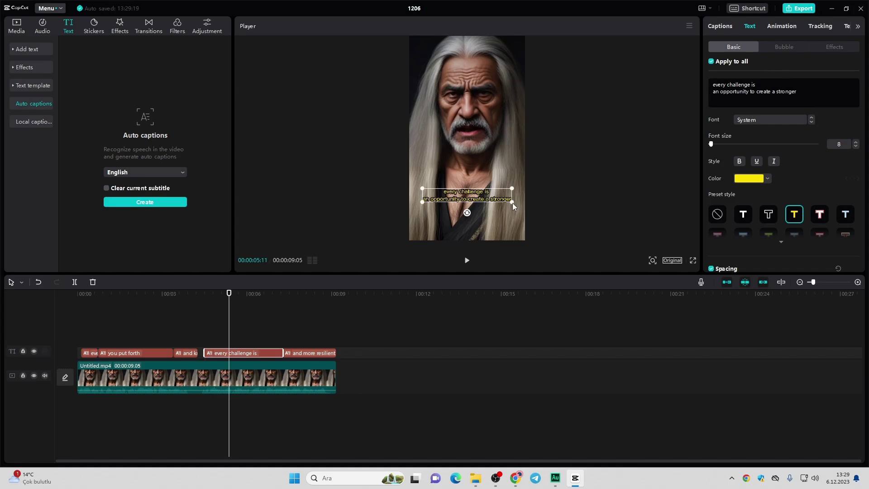
{"action": "left_click_drag", "start_coordinate": [513, 203], "coordinate": [519, 213]}
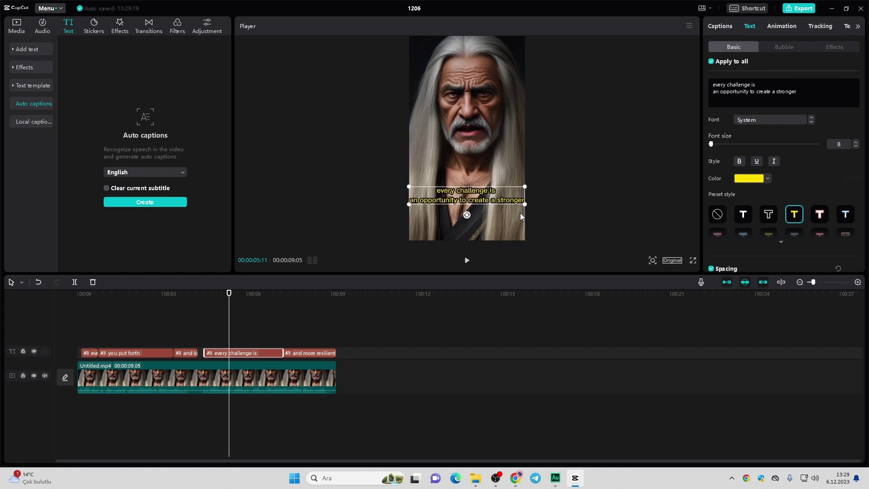
Step: Split the last caption into "and more" and "resilient version of yourself", and scale it to the frame width
{"action": "left_click", "coordinate": [318, 356]}
{"action": "left_click", "coordinate": [307, 293]}
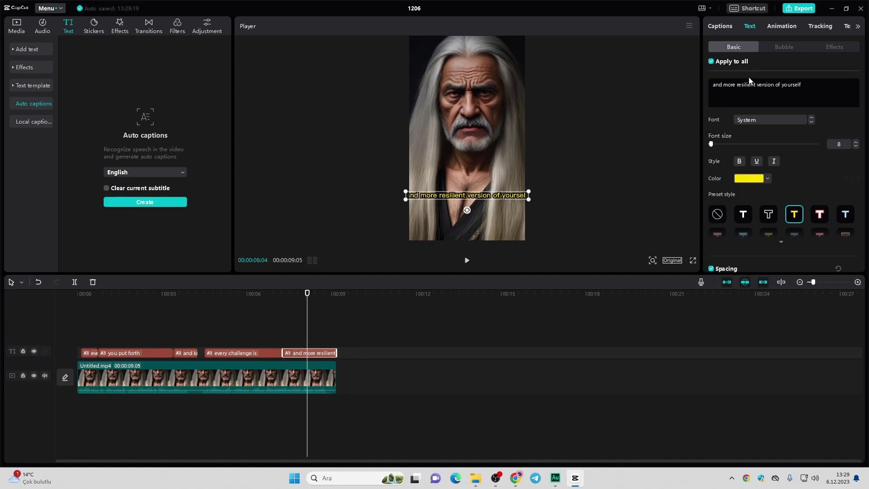
{"action": "key", "text": "Return"}
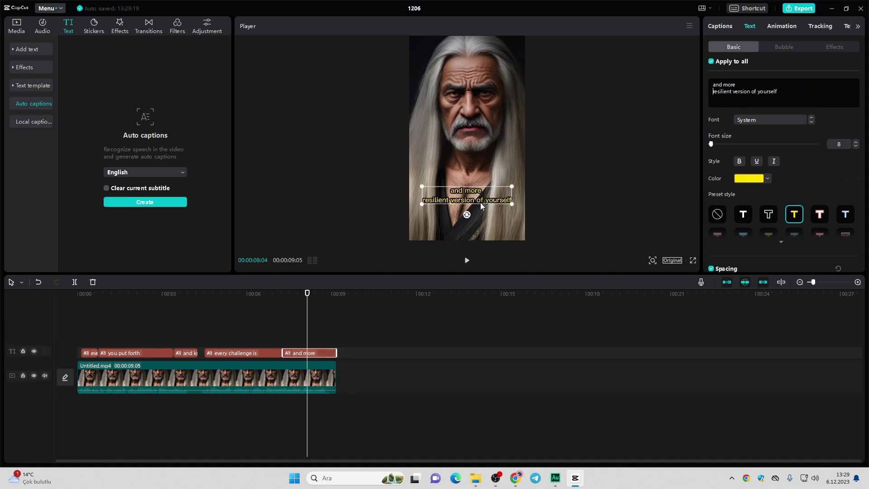
{"action": "left_click_drag", "start_coordinate": [513, 204], "coordinate": [519, 212]}
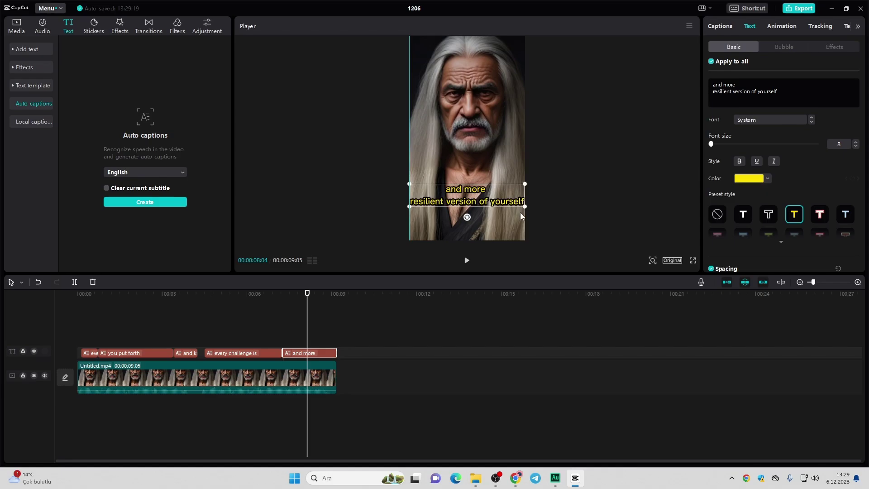
Step: Set the font of all five captions to Montserrat
{"action": "left_click_drag", "start_coordinate": [354, 310], "coordinate": [86, 356]}
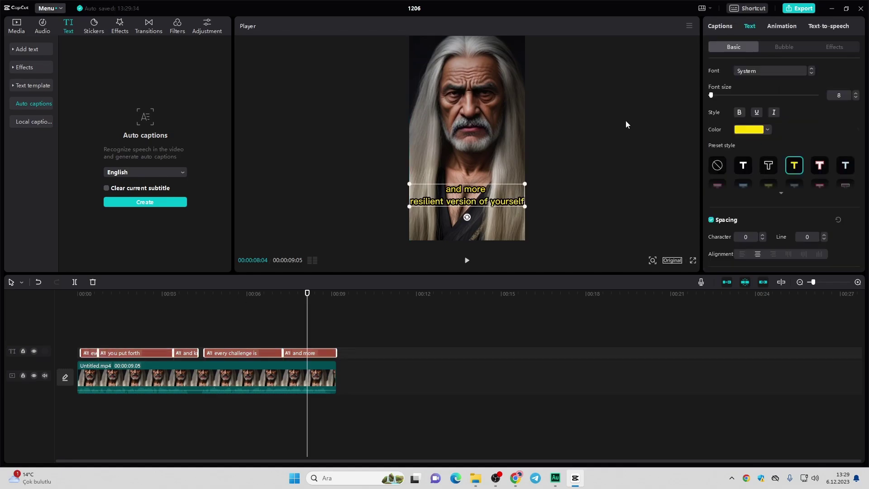
{"action": "left_click", "coordinate": [774, 70]}
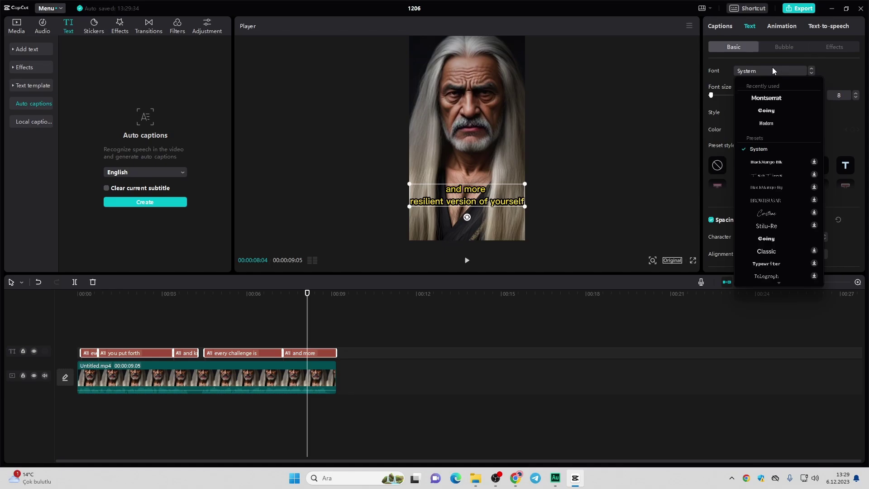
{"action": "left_click", "coordinate": [767, 101]}
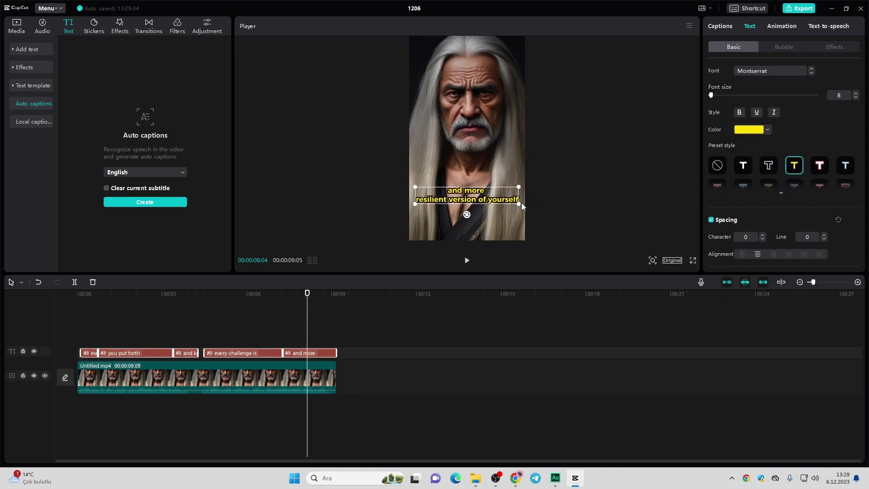
Step: Try to scale all the selected captions together to fit within the frame
{"action": "left_click", "coordinate": [240, 294]}
{"action": "left_click_drag", "start_coordinate": [539, 205], "coordinate": [516, 203]}
{"action": "key", "text": "ctrl+z"}
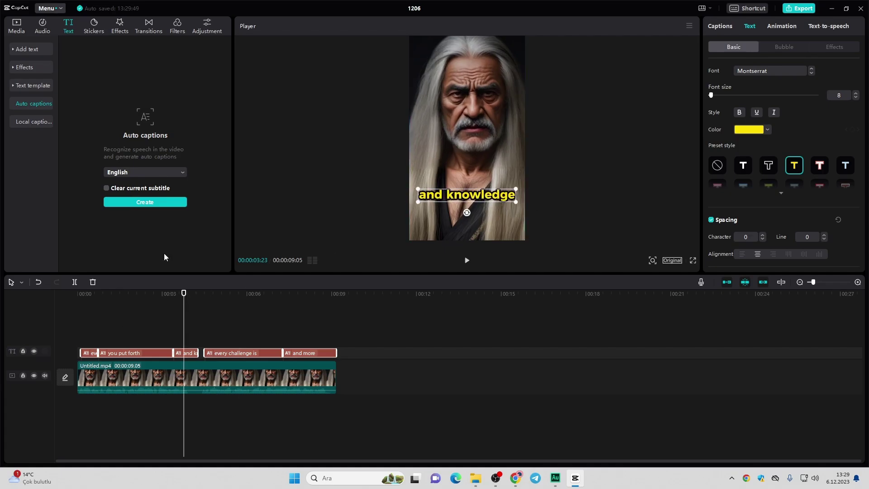
{"action": "left_click", "coordinate": [124, 295]}
{"action": "key", "text": "ctrl+z"}
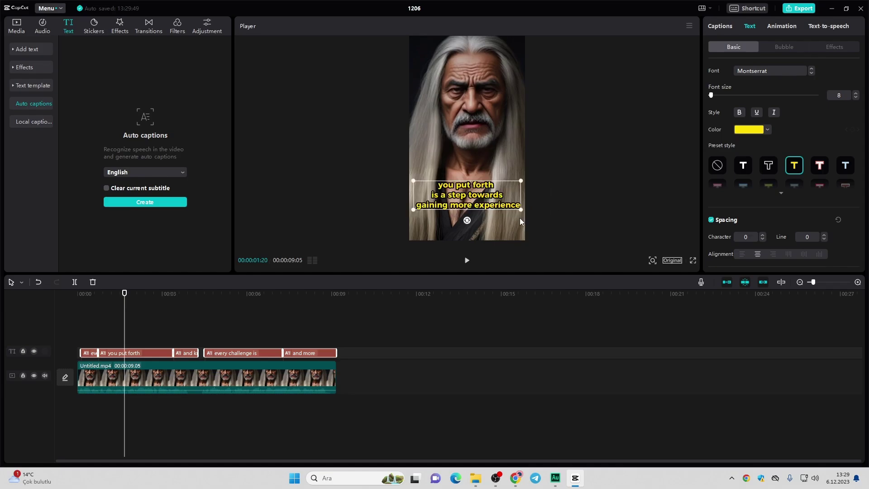
Step: Italicize all the captions and apply the "Chro...ling" entrance animation to them
{"action": "left_click", "coordinate": [86, 295]}
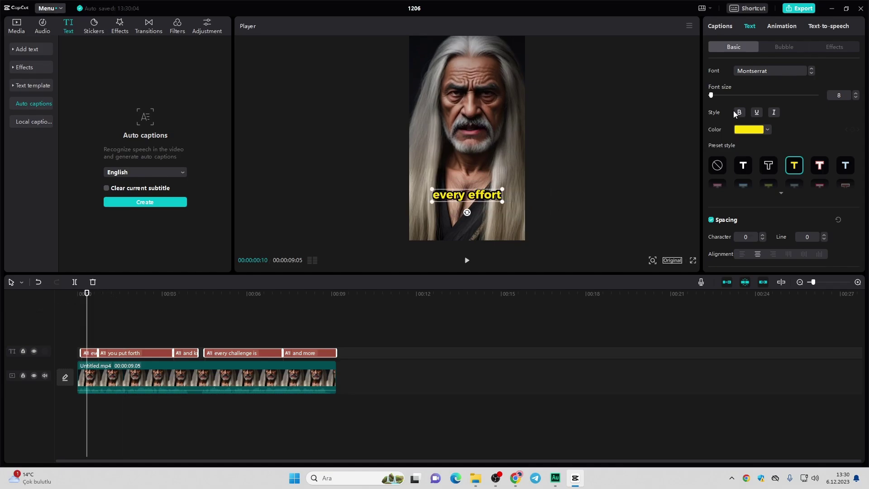
{"action": "left_click", "coordinate": [773, 113]}
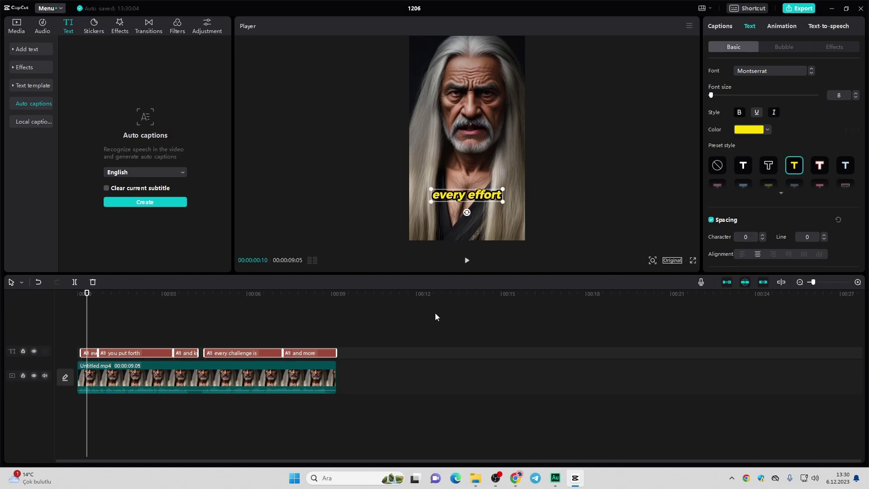
{"action": "left_click", "coordinate": [781, 26]}
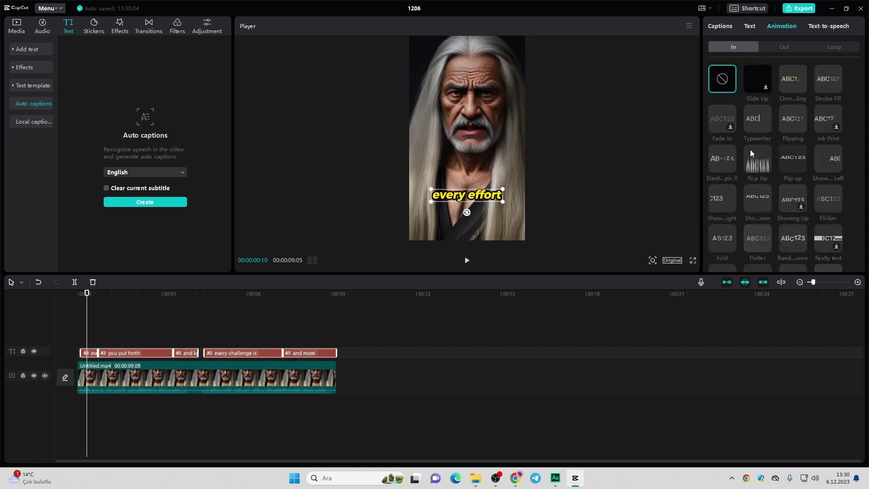
{"action": "left_click", "coordinate": [792, 80]}
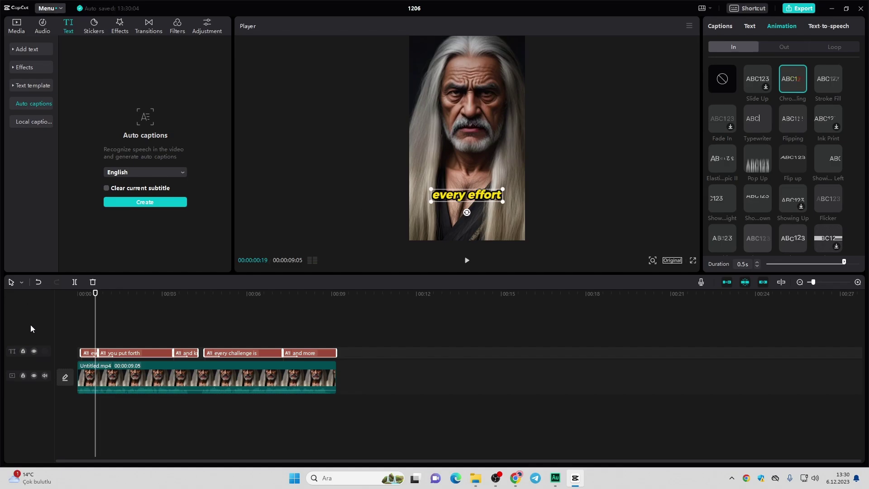
Step: Play the captioned clip from the beginning to check the captions and their animation
{"action": "left_click_drag", "start_coordinate": [88, 292], "coordinate": [67, 294]}
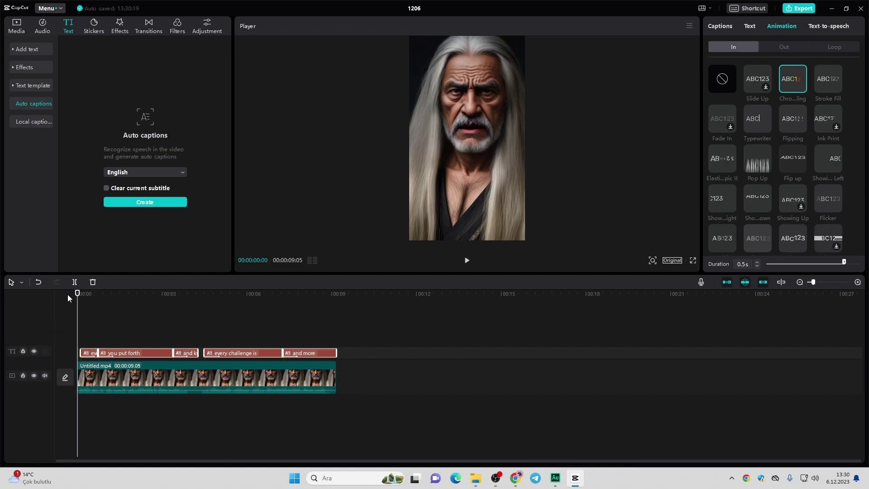
{"action": "scroll", "coordinate": [271, 430], "scroll_direction": "up", "scroll_amount": 3}
{"action": "key", "text": "space"}
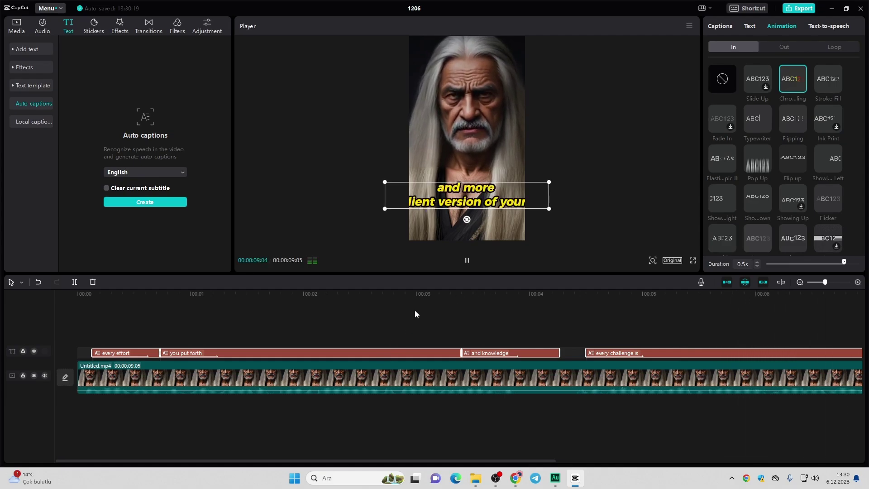
Step: Scale the captions down to fit within the portrait frame's width and play the video from the beginning
{"action": "left_click", "coordinate": [569, 222]}
{"action": "left_click_drag", "start_coordinate": [572, 209], "coordinate": [533, 200]}
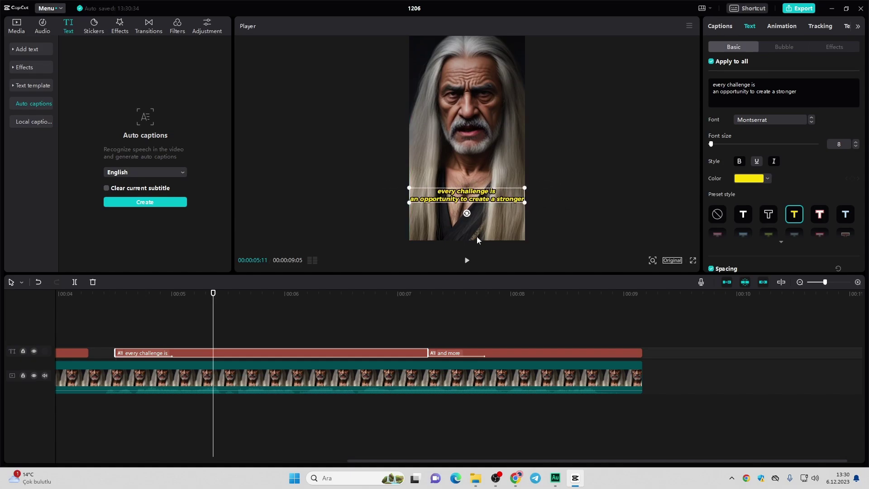
{"action": "left_click_drag", "start_coordinate": [364, 294], "coordinate": [75, 303]}
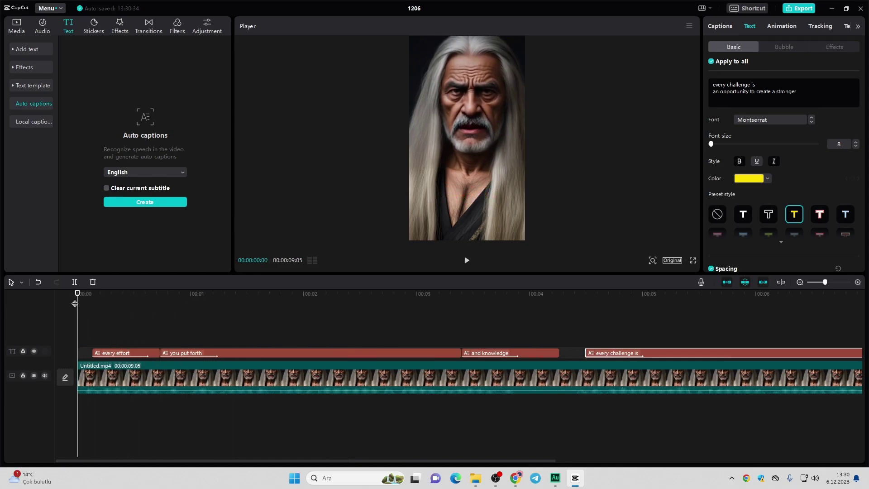
{"action": "key", "text": "space"}
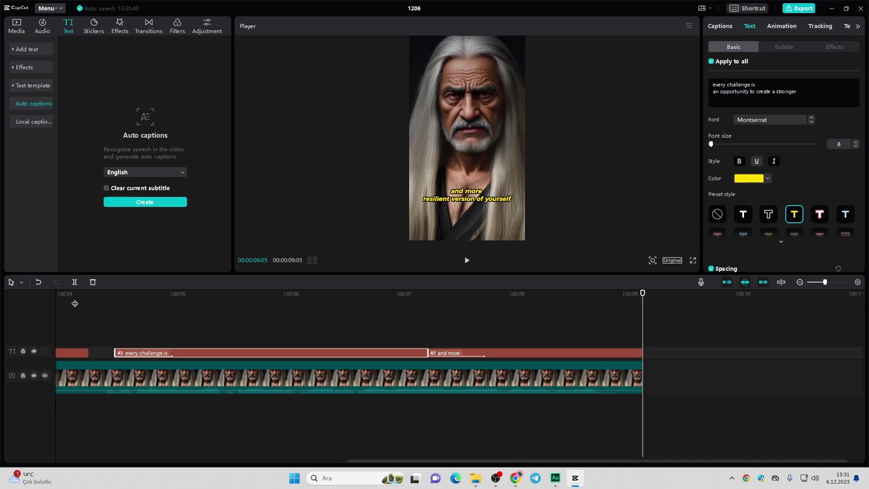
Step: Split the video clip at 00:00:00:22, where the "you put forth" caption begins
{"action": "key", "text": "Home"}
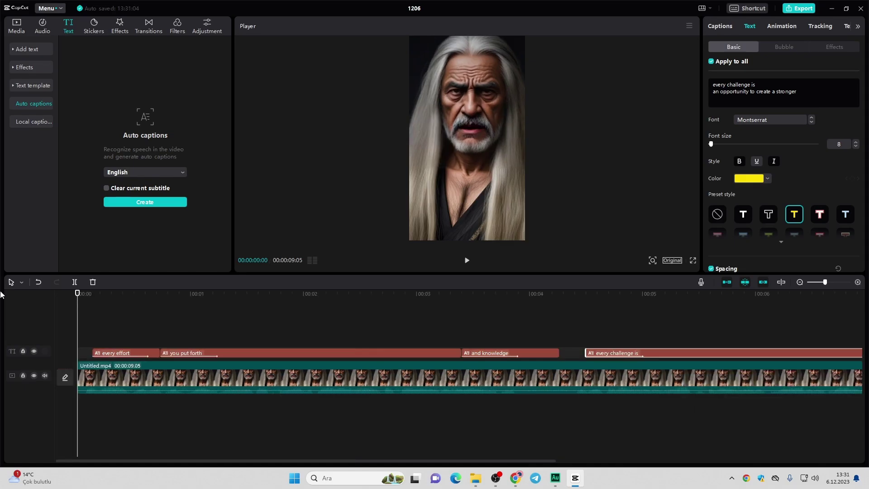
{"action": "left_click_drag", "start_coordinate": [78, 294], "coordinate": [159, 297]}
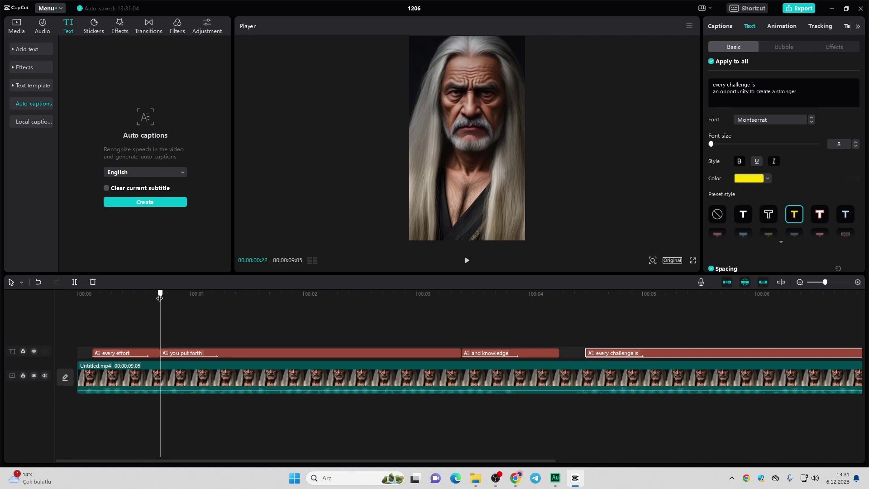
{"action": "left_click", "coordinate": [163, 378]}
{"action": "left_click", "coordinate": [75, 282]}
{"action": "left_click", "coordinate": [184, 419]}
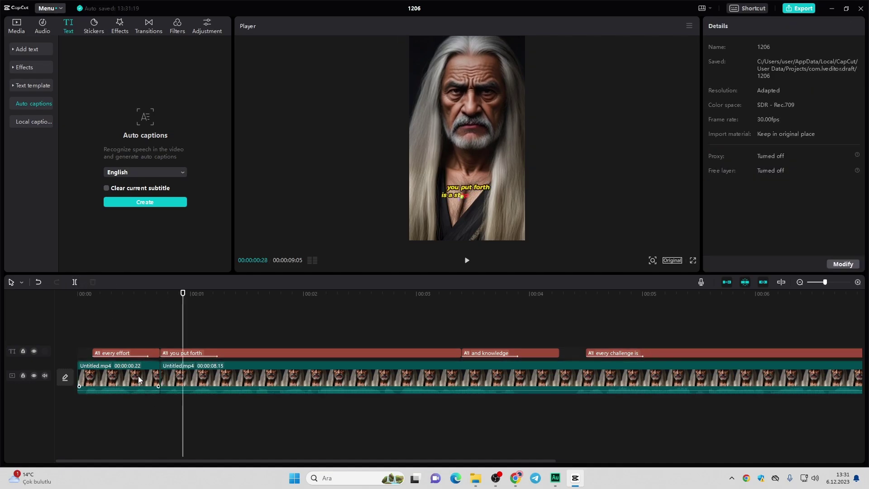
Step: Scale the second video segment to 149% and add the Color Glitch transition at the cut
{"action": "left_click", "coordinate": [160, 377]}
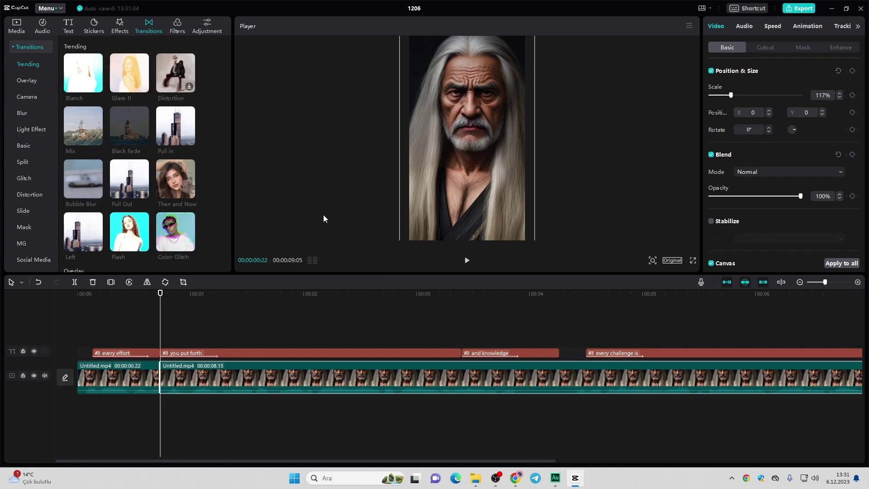
{"action": "left_click_drag", "start_coordinate": [731, 97], "coordinate": [738, 98]}
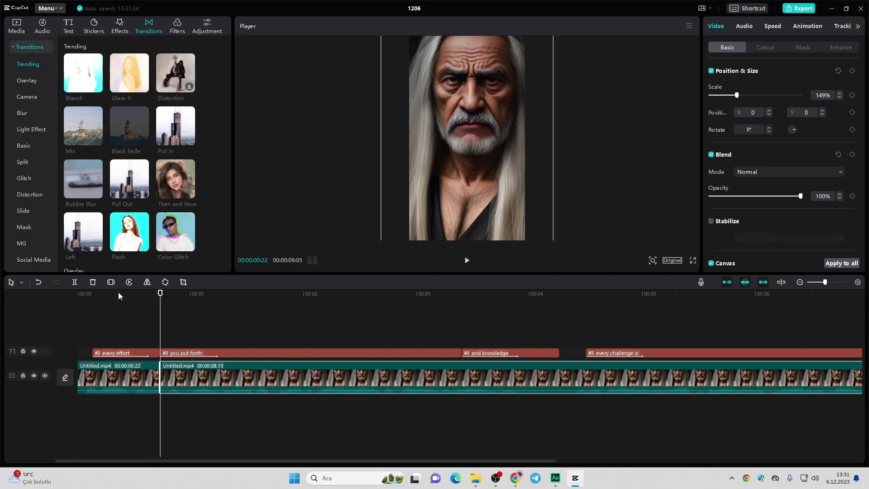
{"action": "left_click_drag", "start_coordinate": [152, 293], "coordinate": [160, 300]}
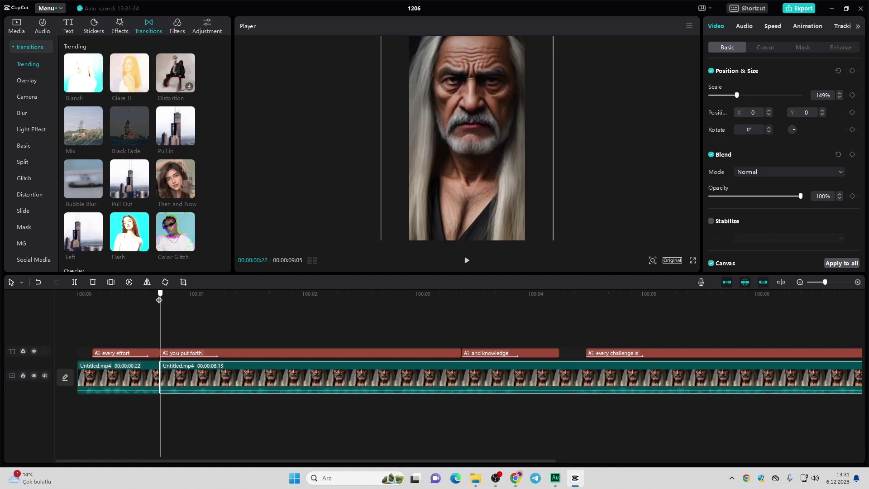
{"action": "left_click", "coordinate": [189, 245]}
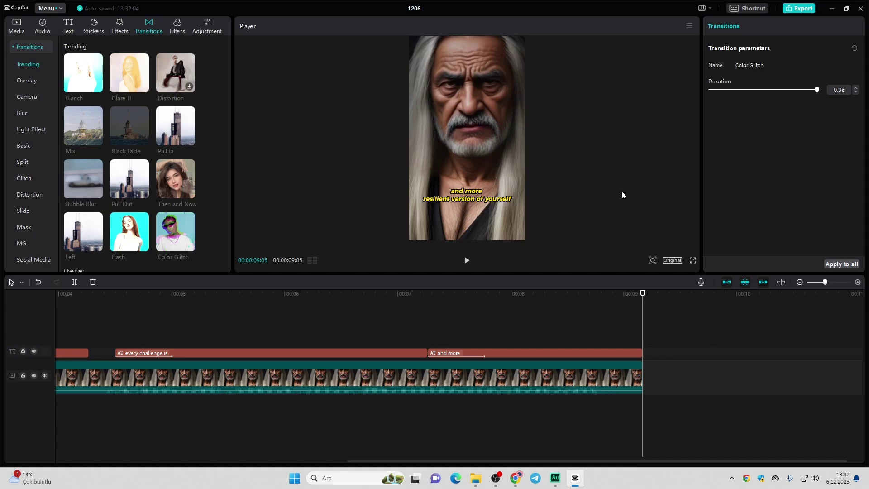
Step: Play the finished video in full screen to check the zoom, transition and captions, and return to the editor
{"action": "left_click", "coordinate": [693, 260]}
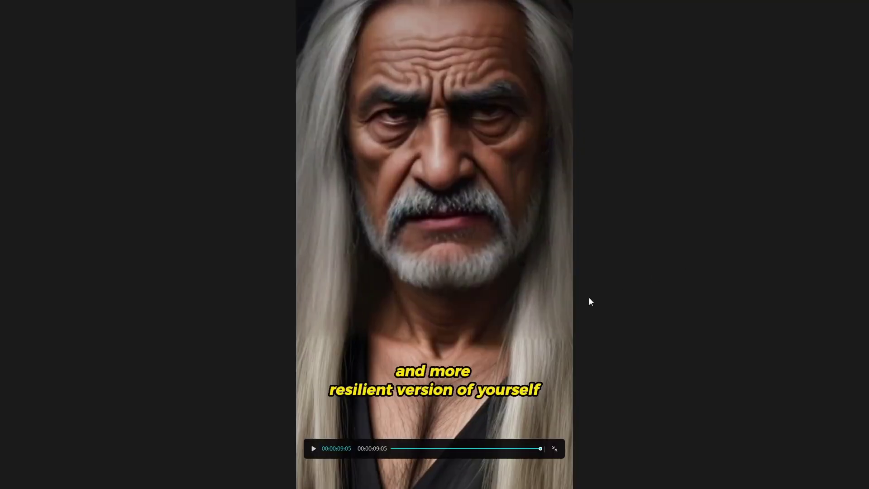
{"action": "left_click", "coordinate": [313, 449]}
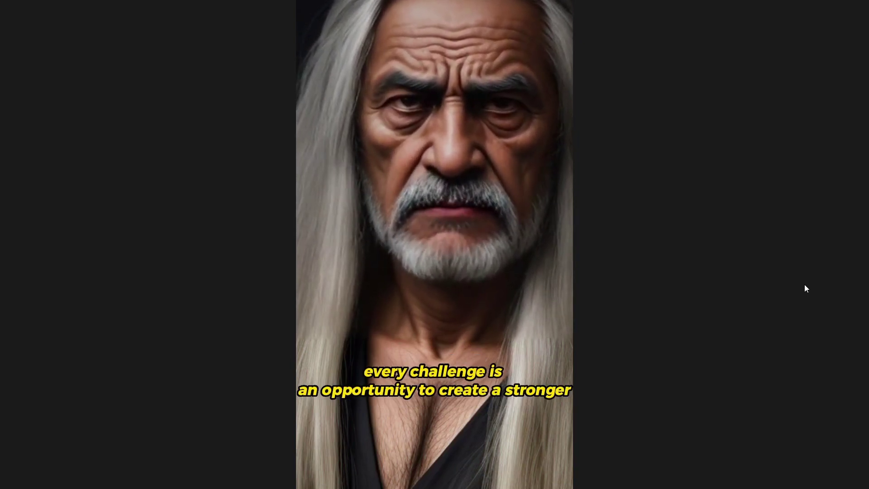
{"action": "left_click", "coordinate": [557, 452]}
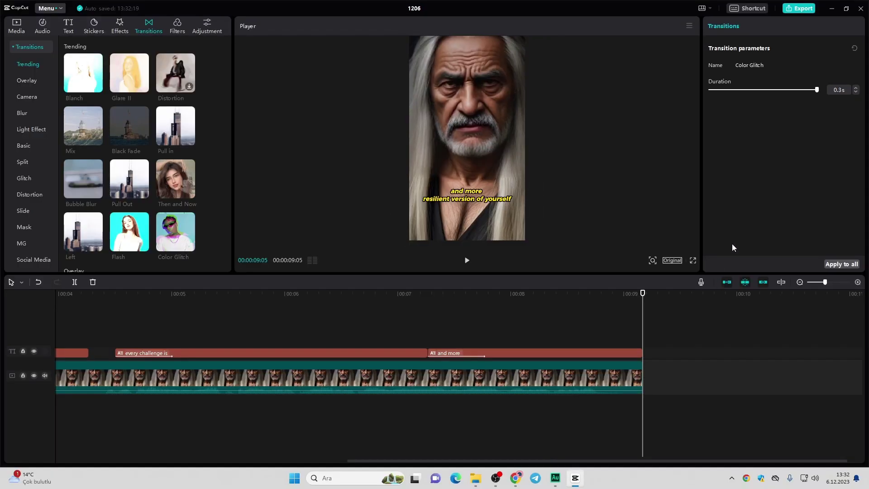